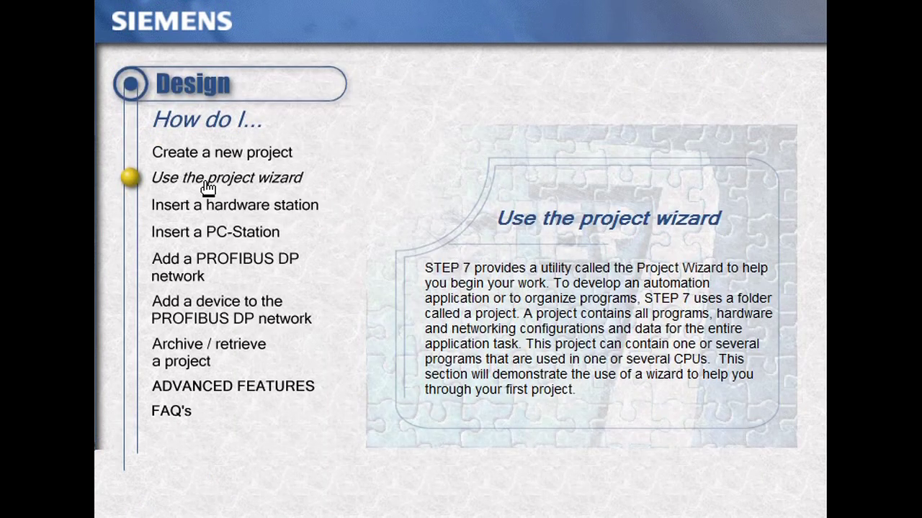
- Step through the project wizard lesson's five steps and start its hands-on demo building P_Wizard
click(207, 183)
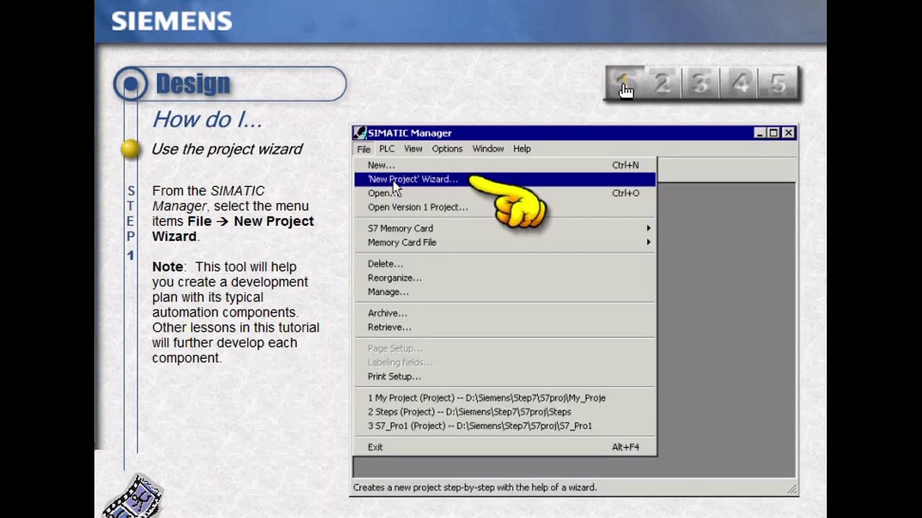
click(672, 83)
click(698, 88)
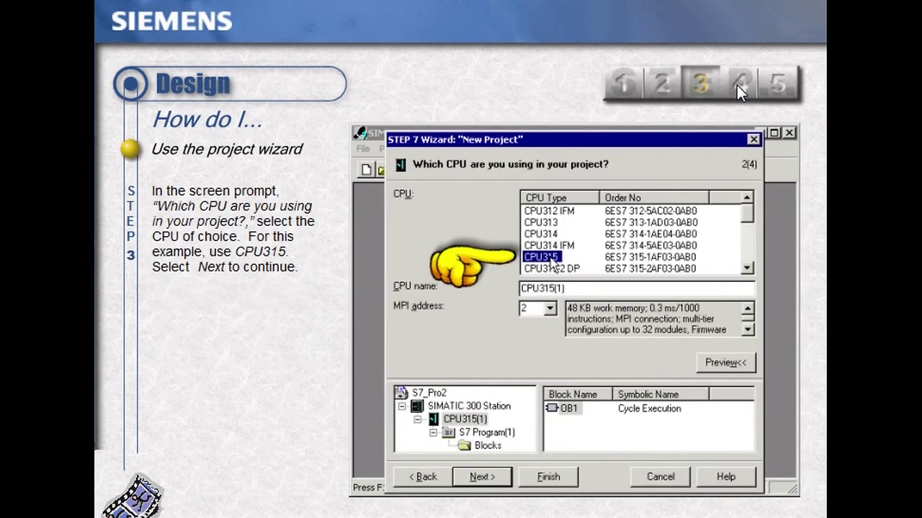
click(738, 85)
click(779, 85)
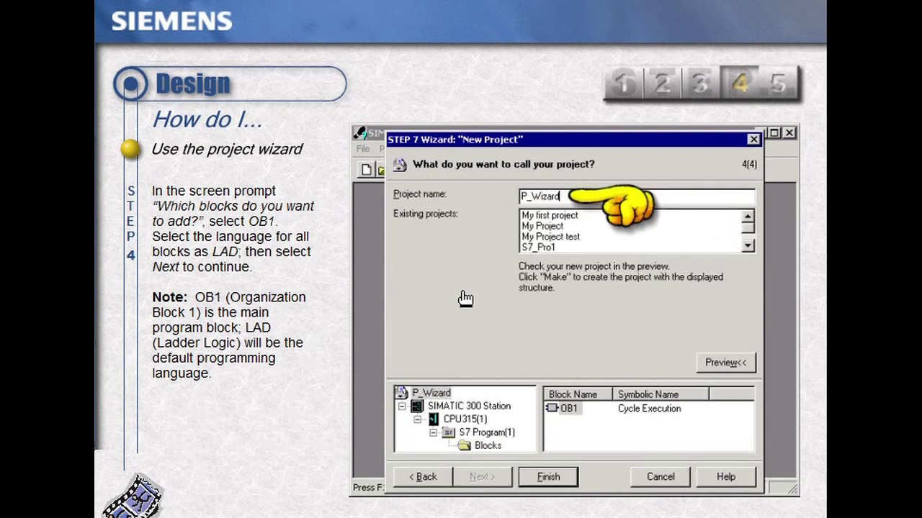
click(133, 504)
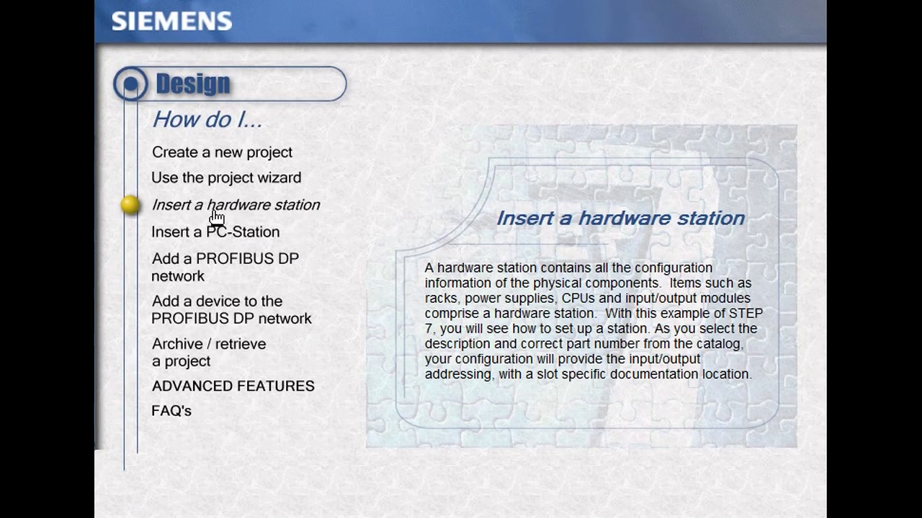
- Open the hardware station lesson and advance through rail, PS 307, CPU 315 to the SM 331 step
click(215, 210)
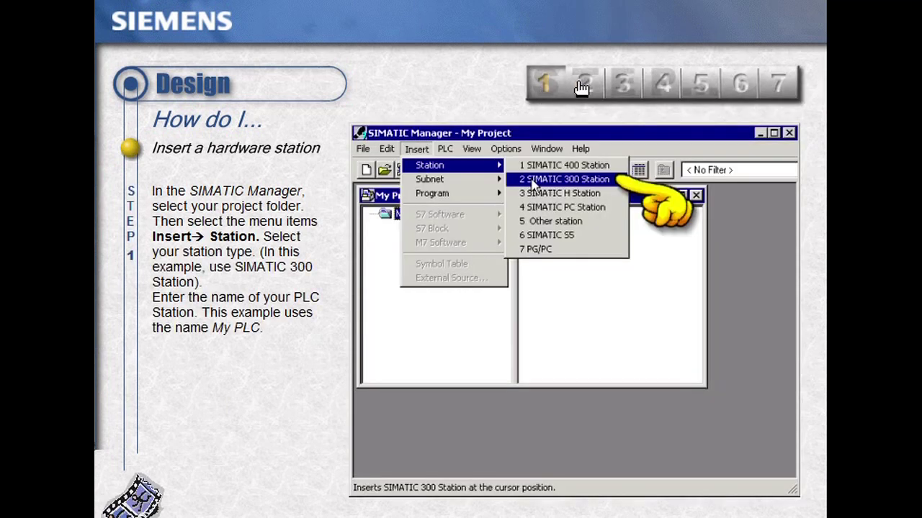
click(584, 86)
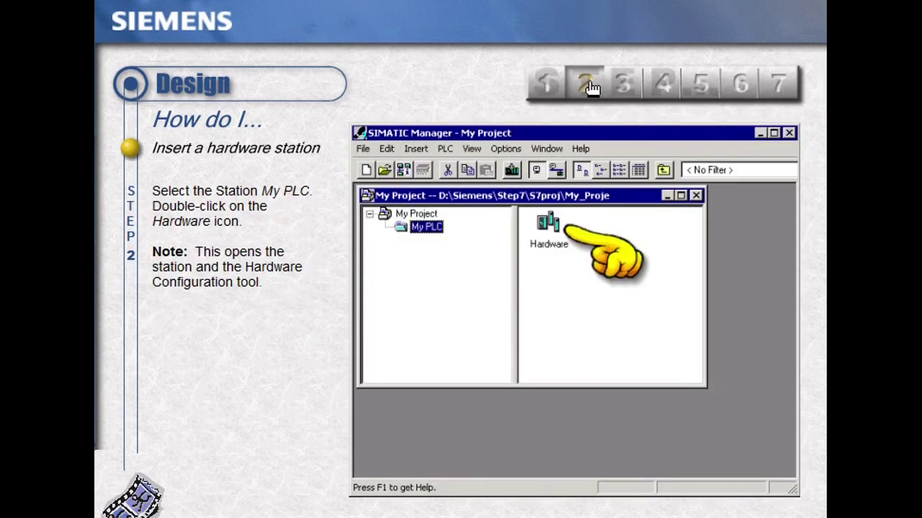
click(636, 93)
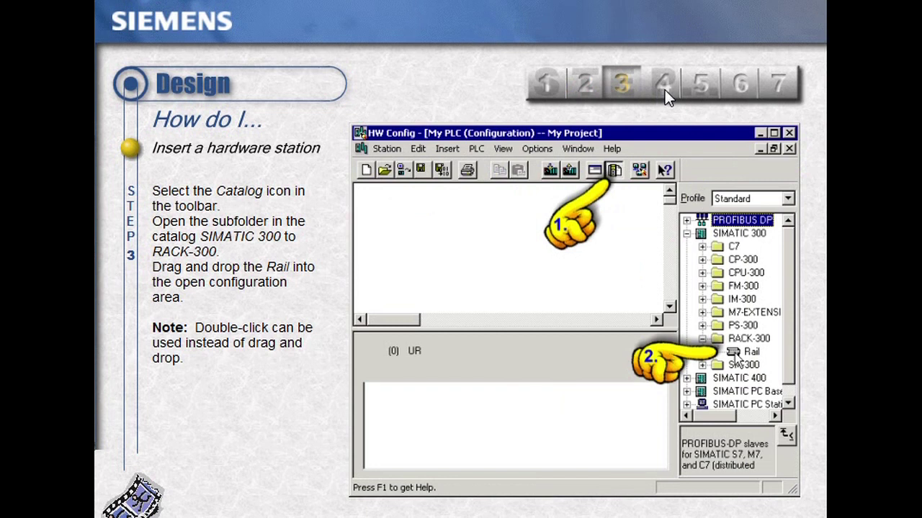
click(665, 90)
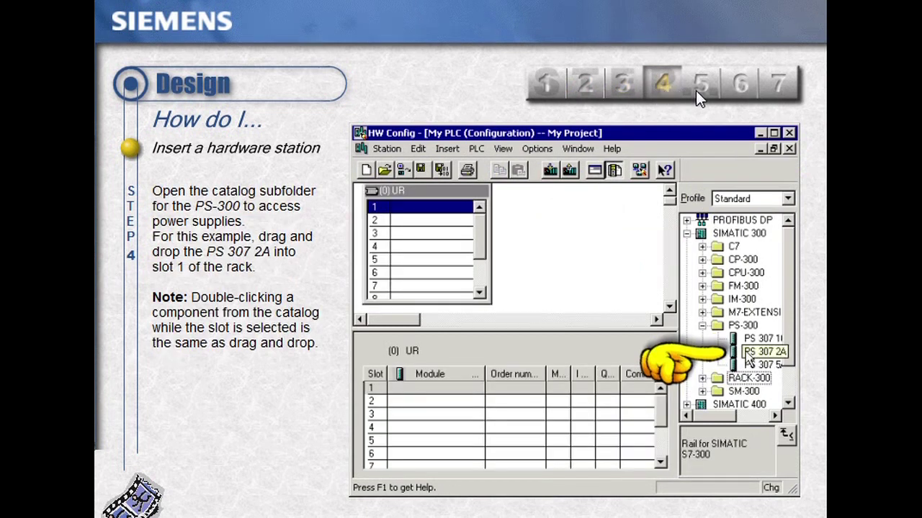
click(699, 88)
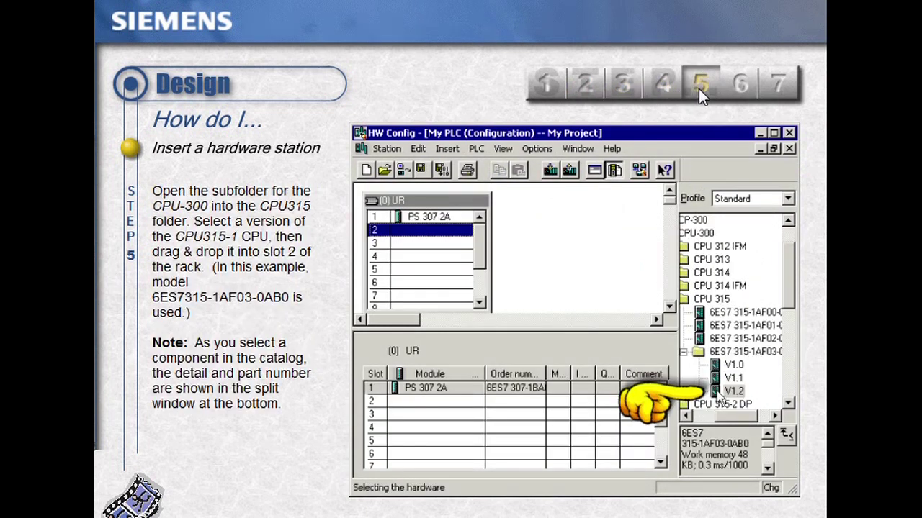
click(740, 86)
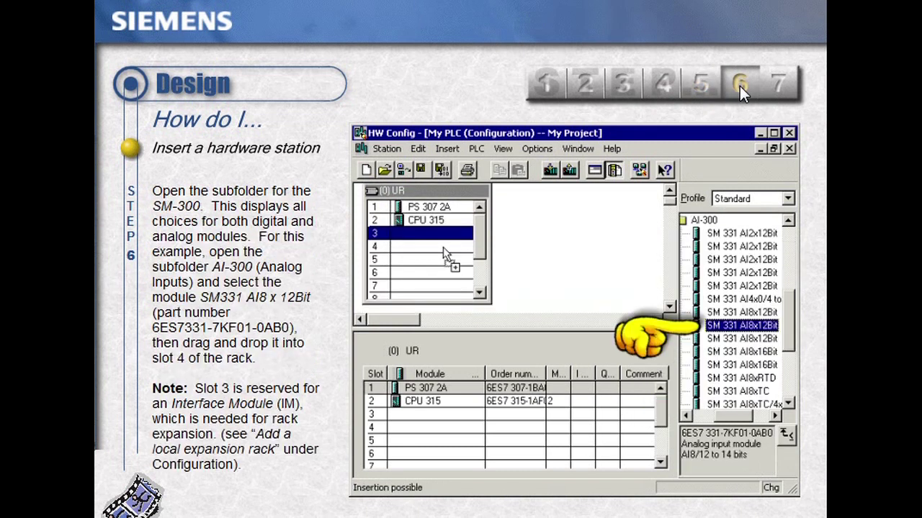
- Advance the hardware station lesson to its final step 7
click(778, 87)
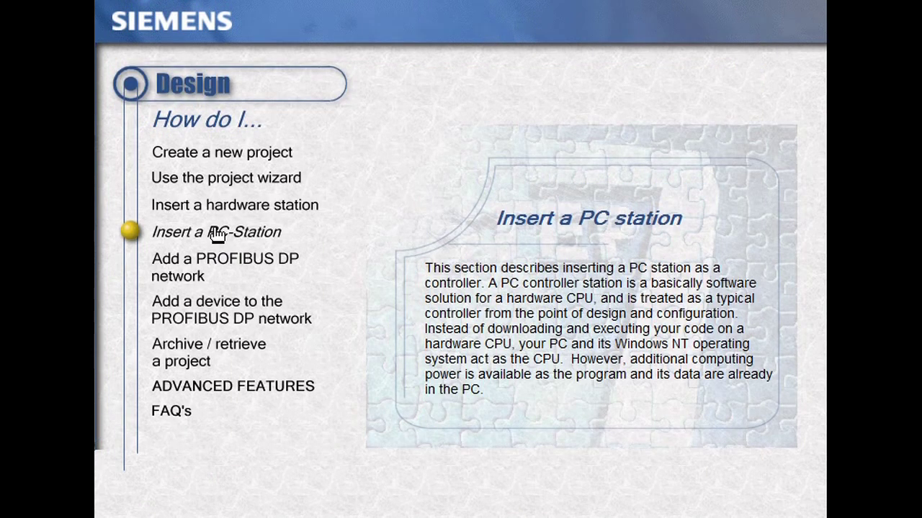
- Step through the PC-Station lesson's steps 2–5 and start its hands-on simulation
click(263, 234)
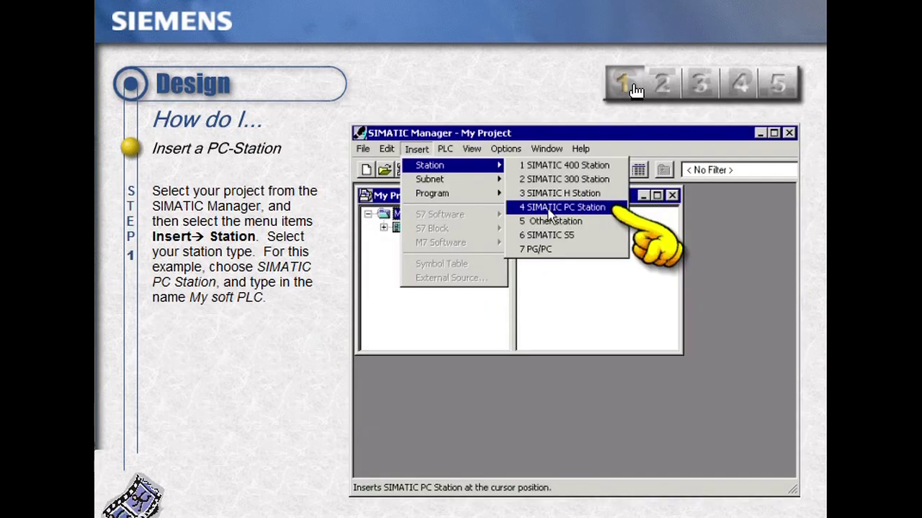
click(655, 90)
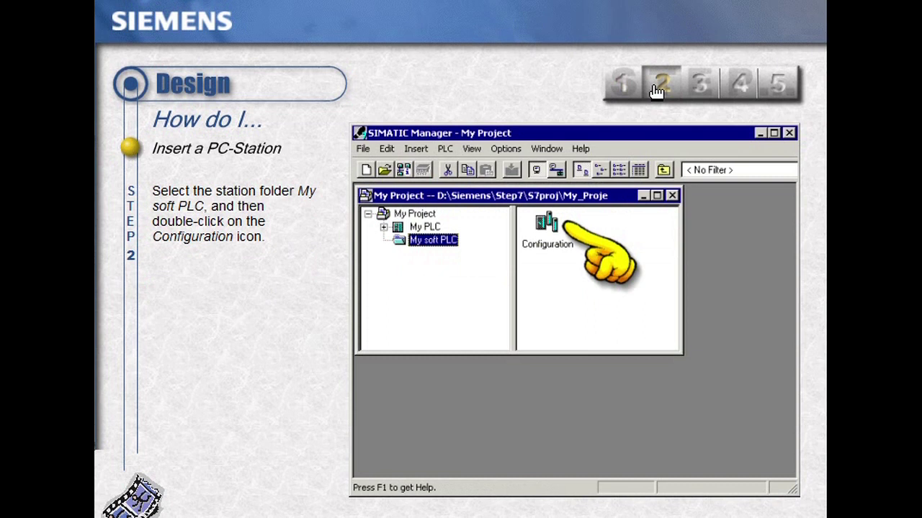
click(704, 92)
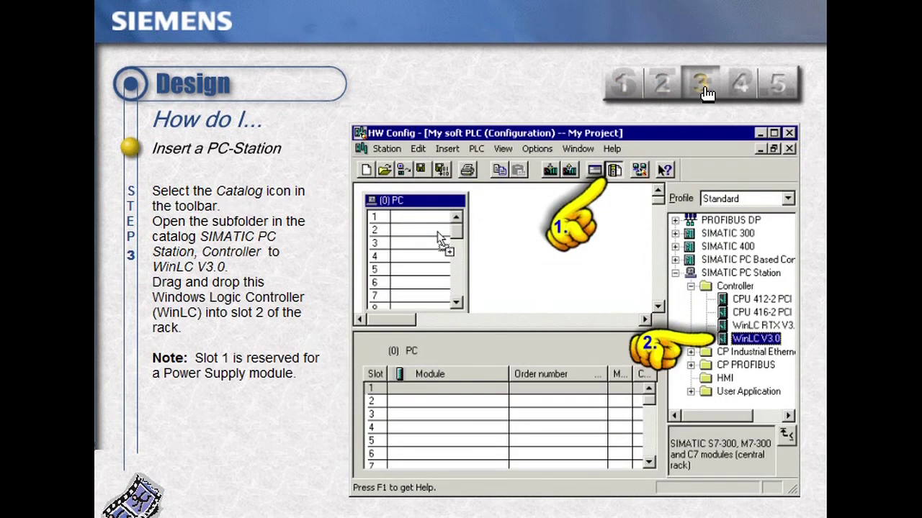
click(742, 89)
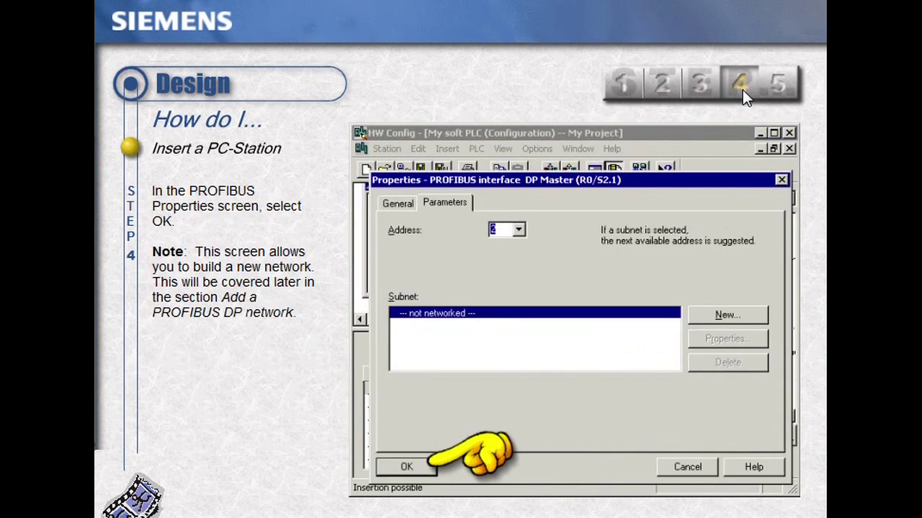
click(784, 91)
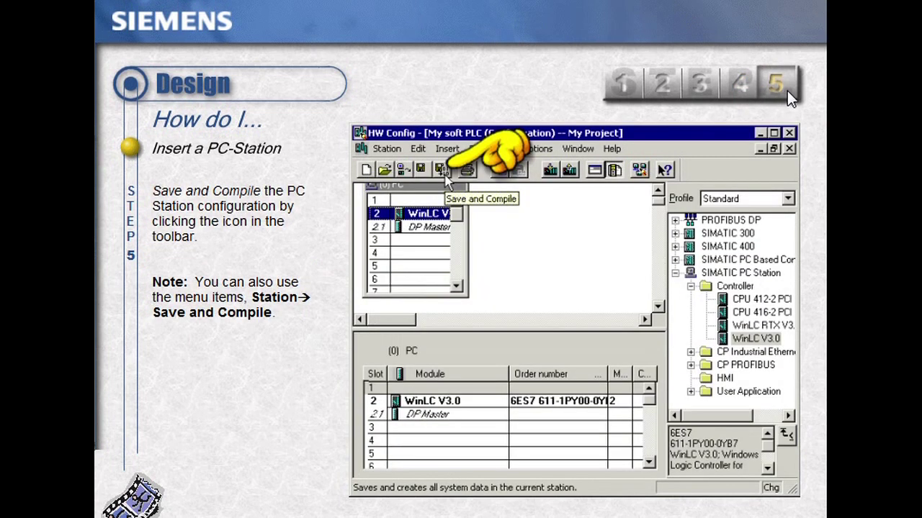
click(149, 510)
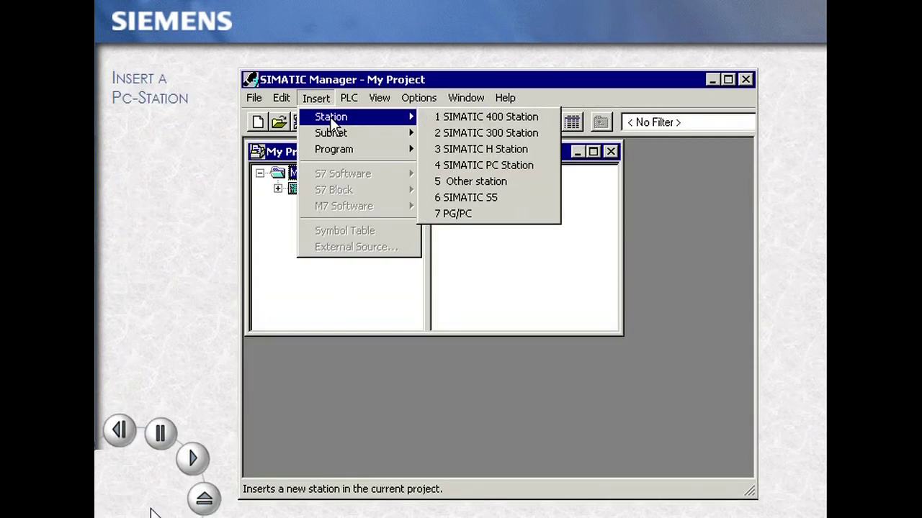
- Insert a SIMATIC PC station named 'My soft PLC' into My Project
click(466, 166)
text(My soft PLC)
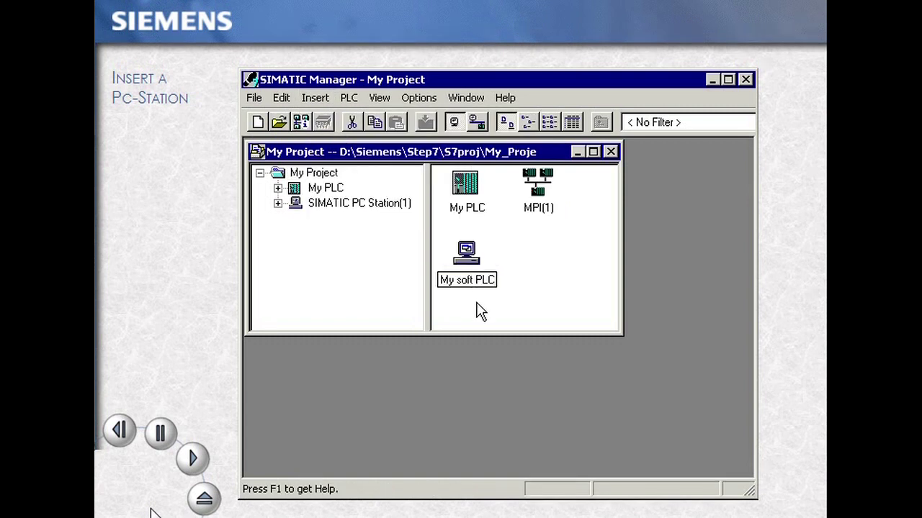
click(389, 267)
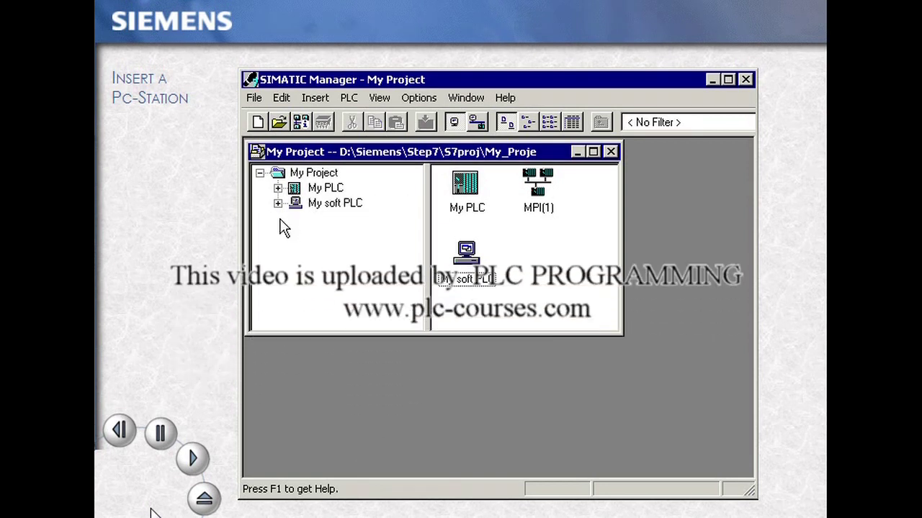
- Open the My soft PLC station's hardware configuration in HW Config
click(280, 206)
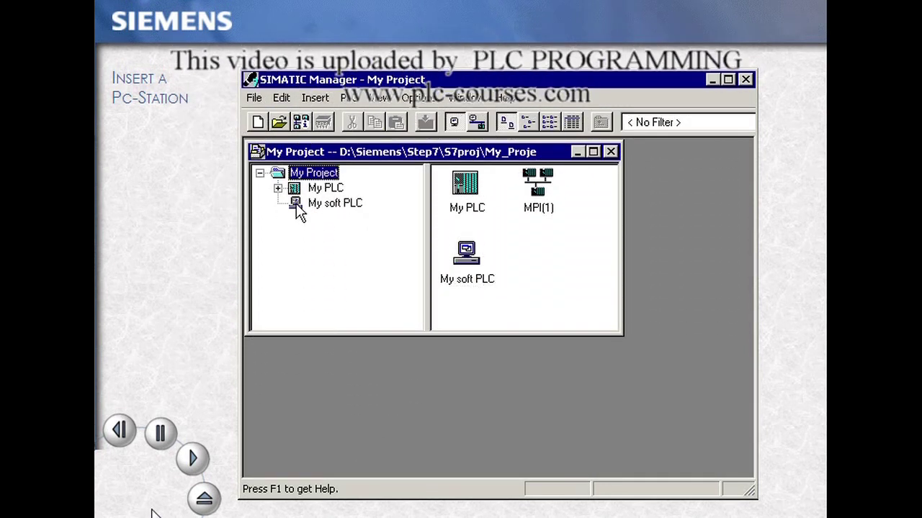
click(296, 204)
double_click(465, 185)
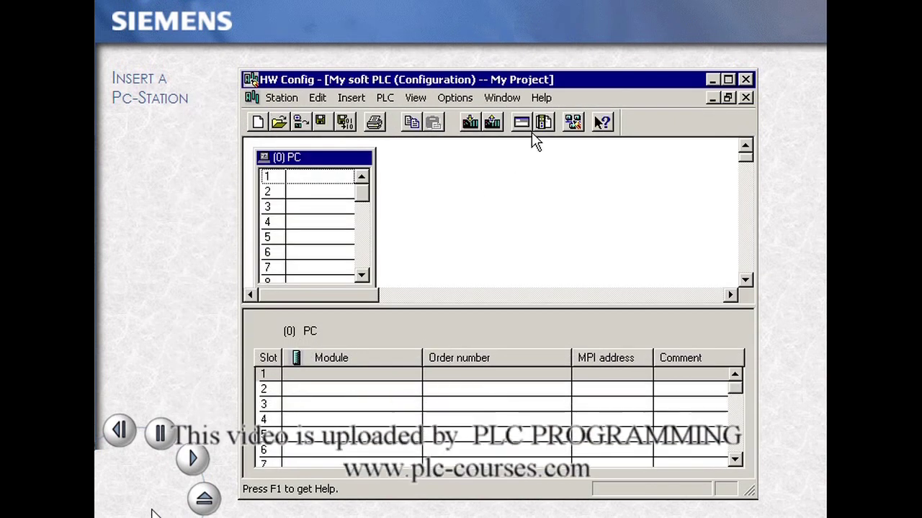
- Place WinLC V3.0 from the PC Station Controller catalog into slot 2, then save and compile
click(544, 123)
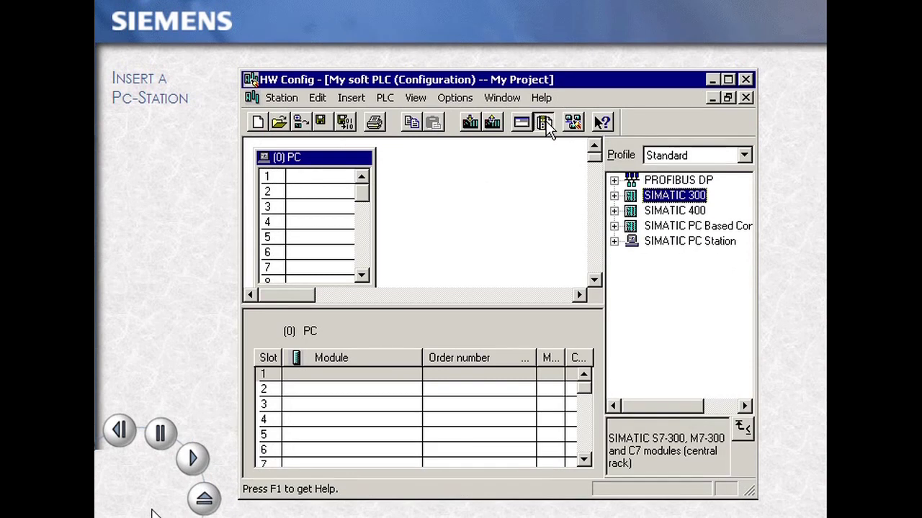
click(614, 241)
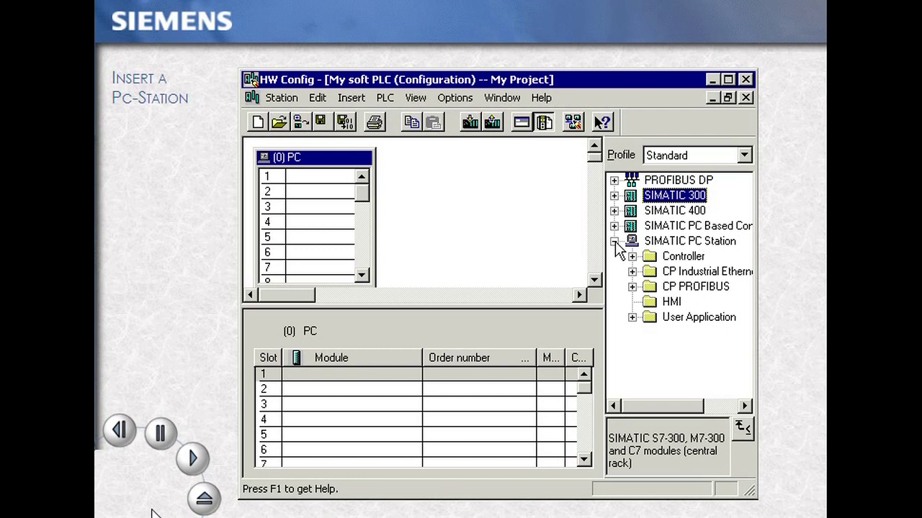
click(632, 257)
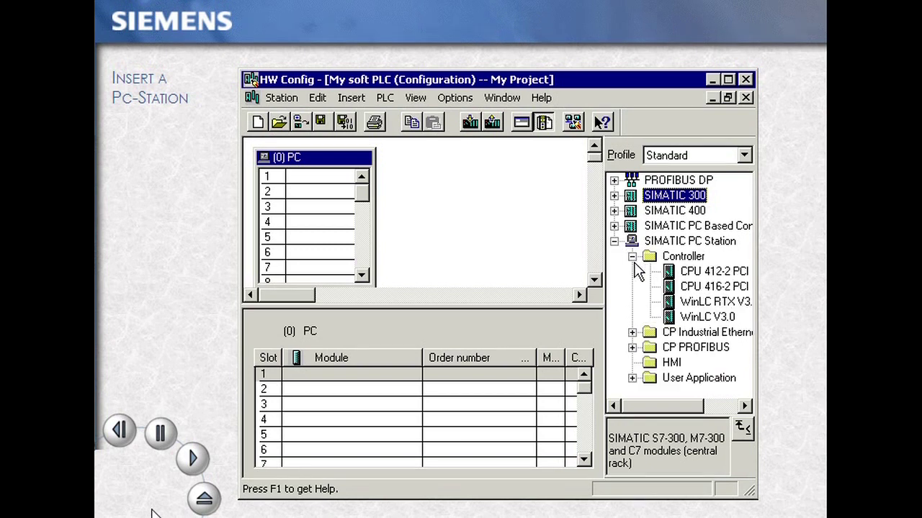
click(670, 319)
drag(671, 321, 339, 174)
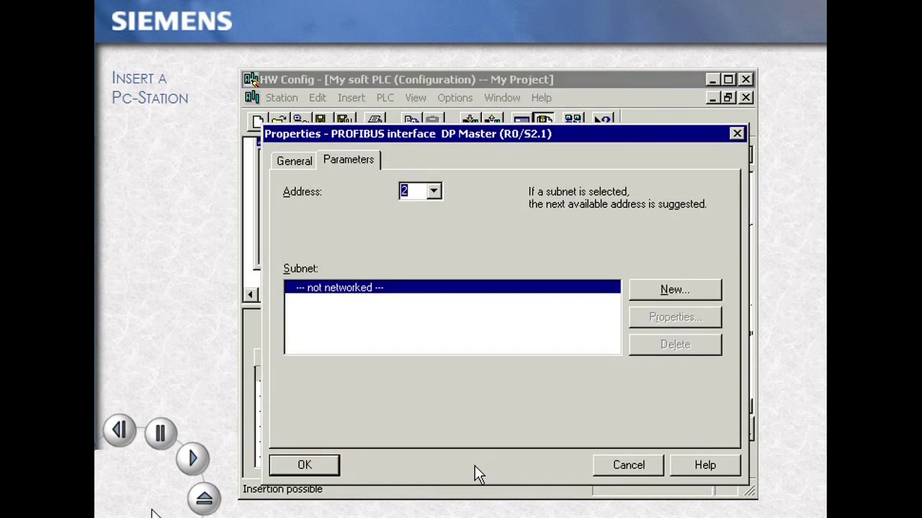
click(318, 464)
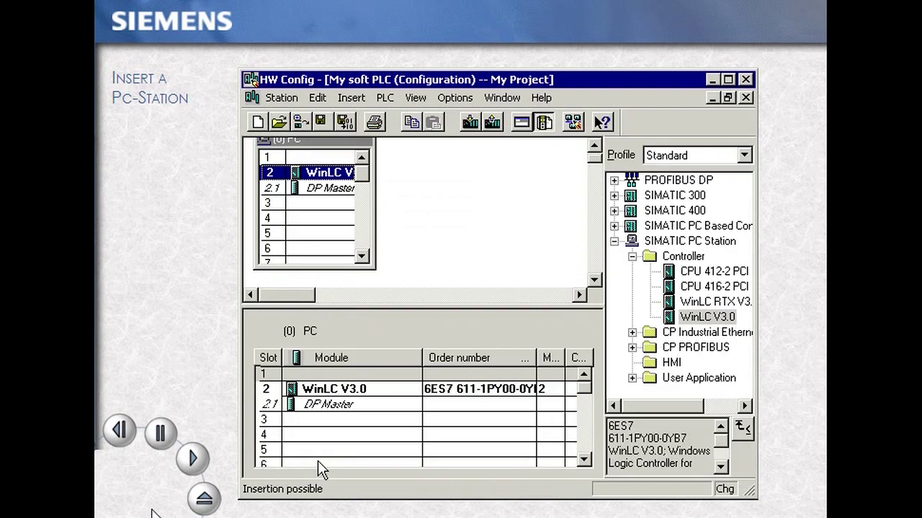
click(347, 127)
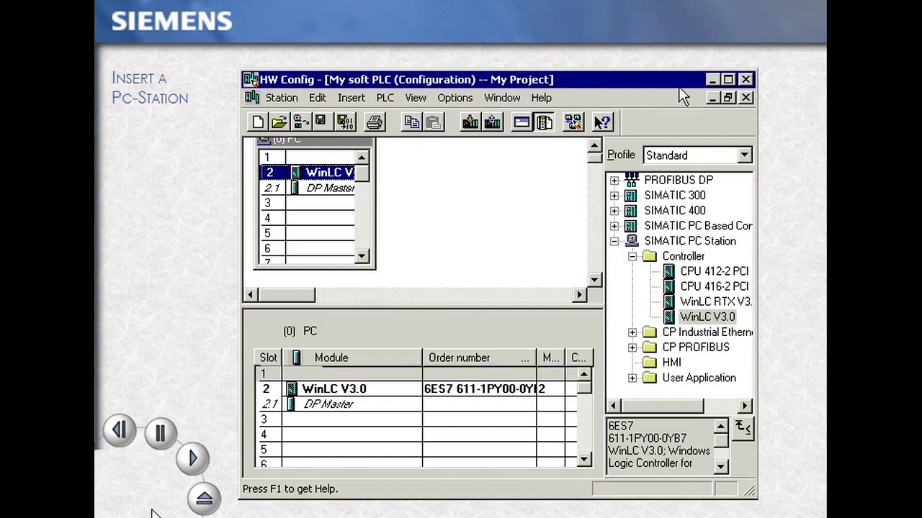
- Expand My soft PLC > WinLC V3.0 > S7 Program(4) and select System data under Blocks
click(712, 80)
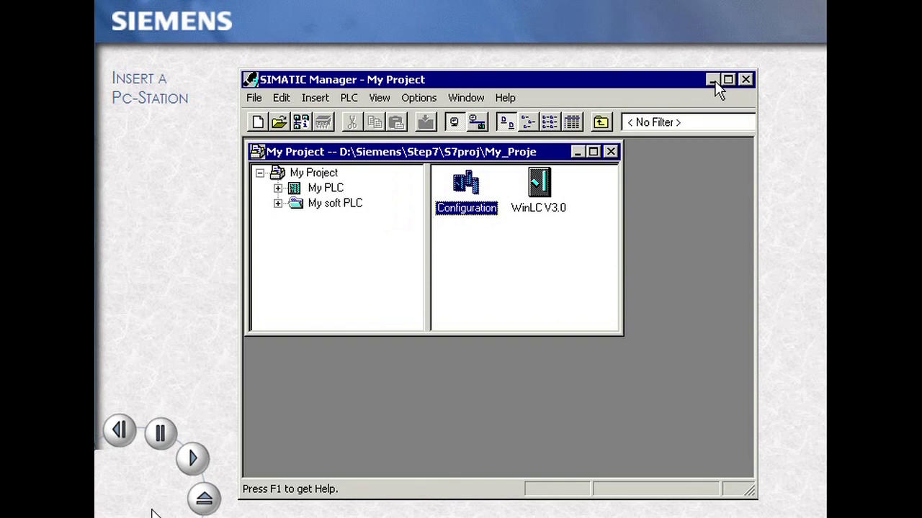
click(277, 204)
click(296, 218)
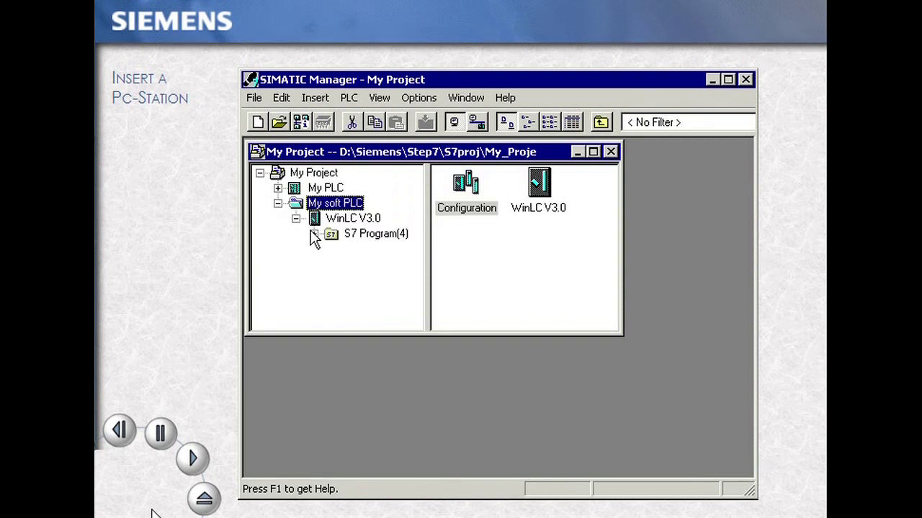
click(314, 234)
click(366, 265)
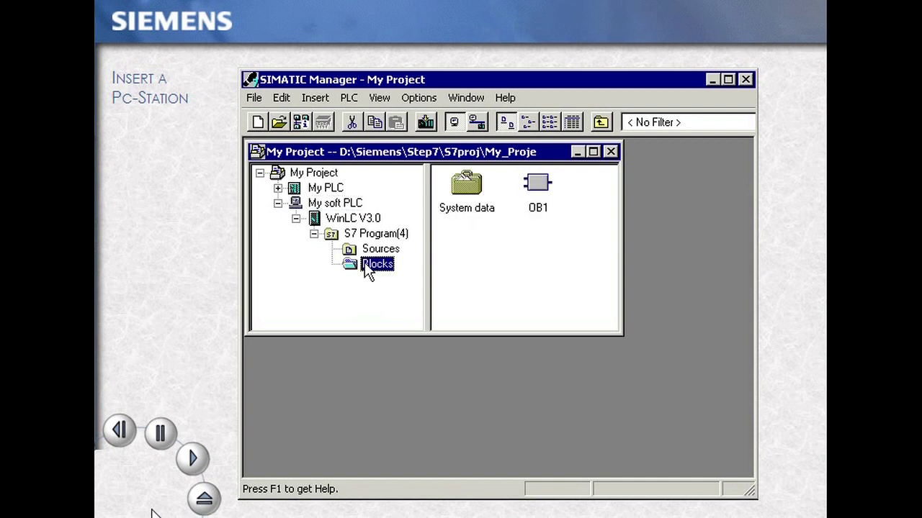
click(487, 207)
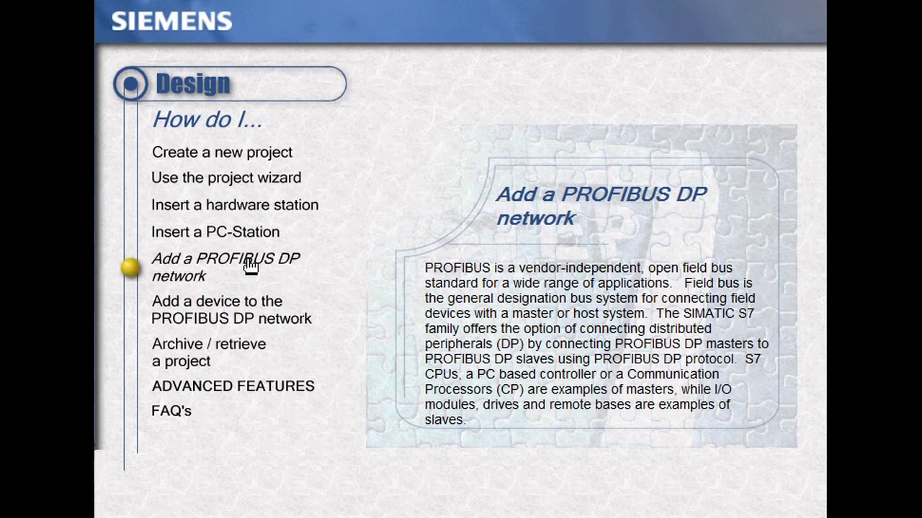
- Open the PROFIBUS DP network lesson and step through steps 2–6 to saving and compiling
click(249, 266)
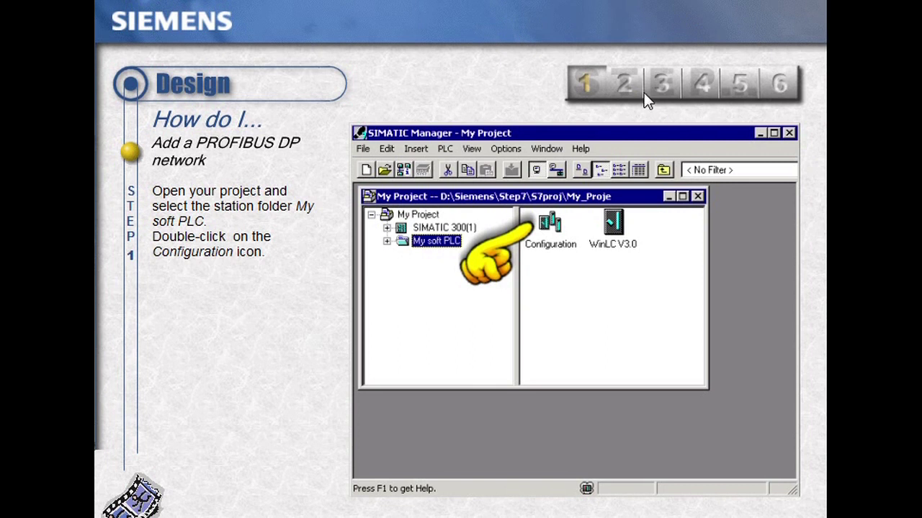
click(631, 86)
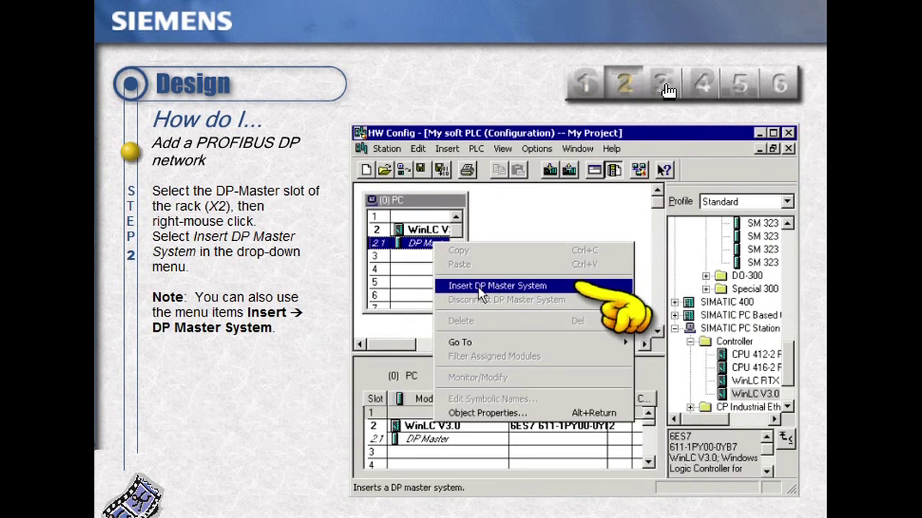
click(667, 88)
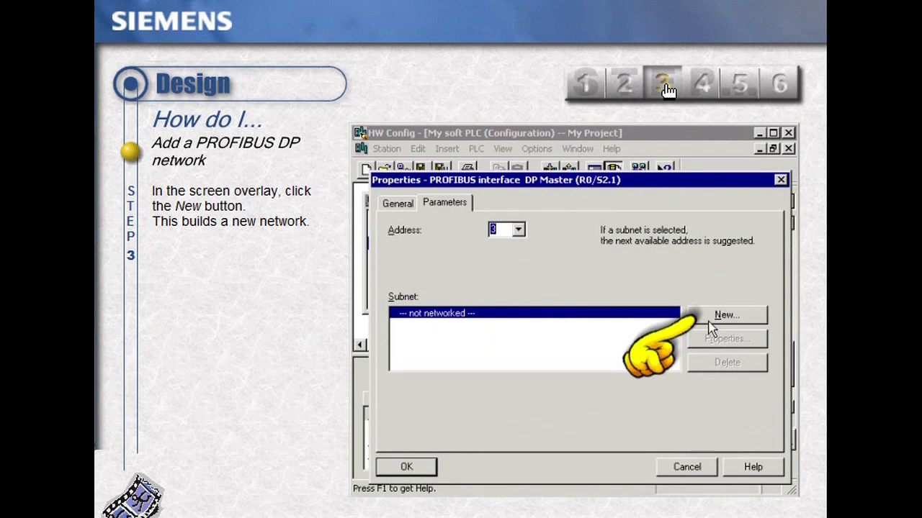
click(705, 88)
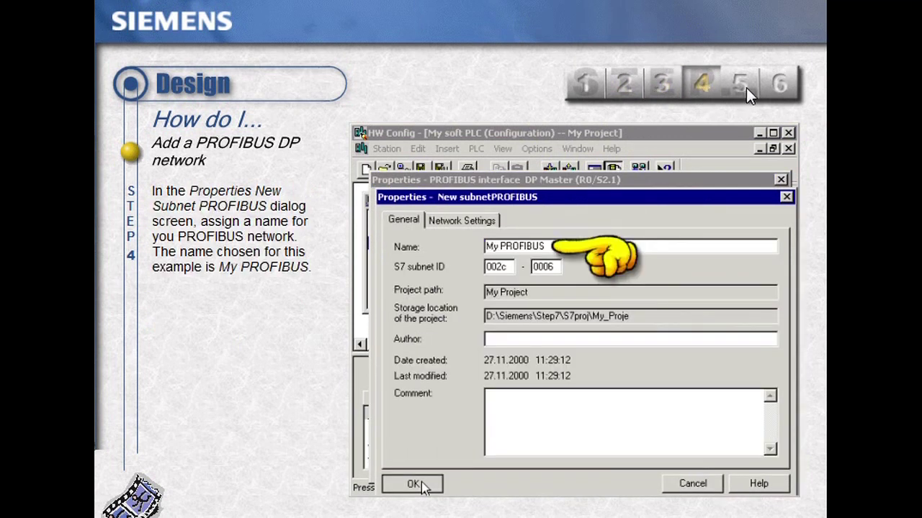
click(746, 88)
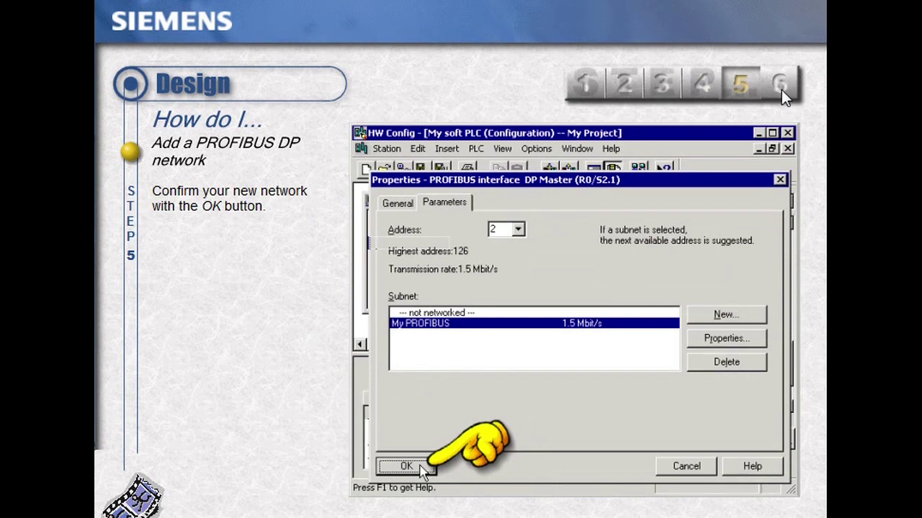
click(781, 86)
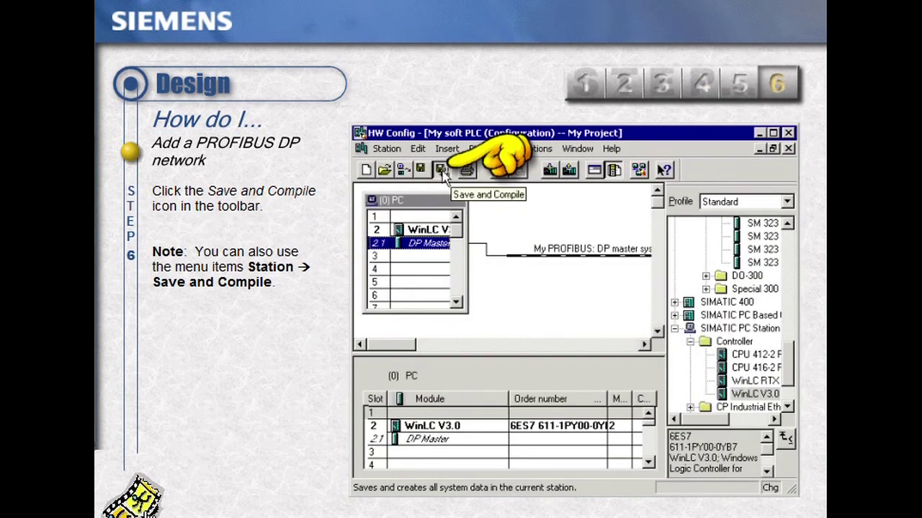
- Play the PROFIBUS network demo, then preview the lesson on adding a PROFIBUS device
click(141, 500)
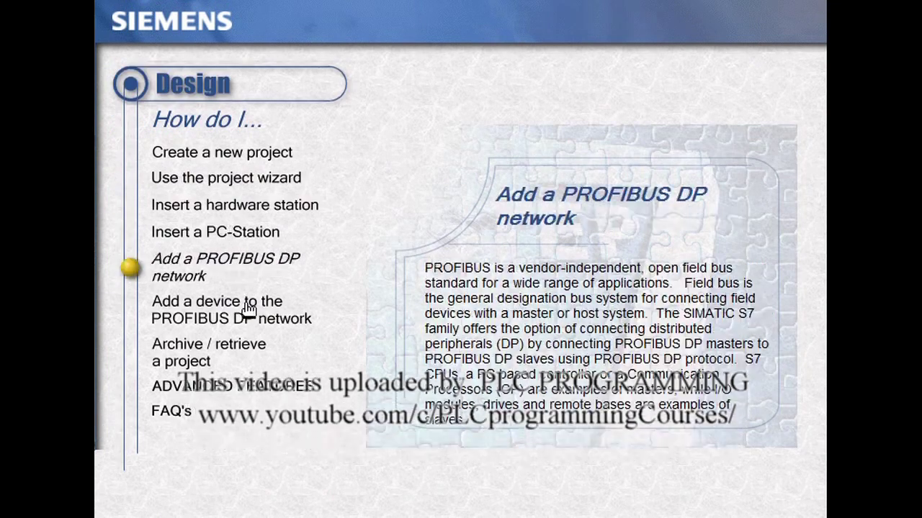
click(248, 311)
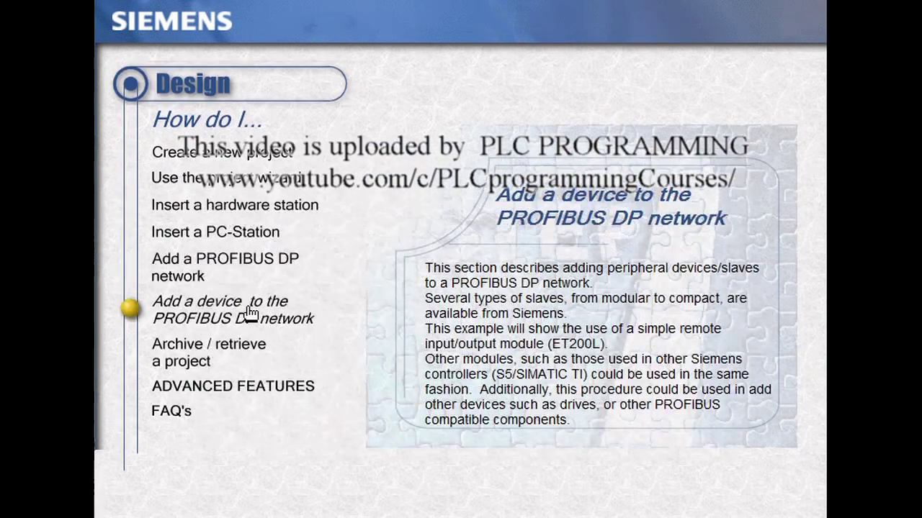
- Start the ET 200L device lesson and advance through its address and save-and-compile steps
click(248, 311)
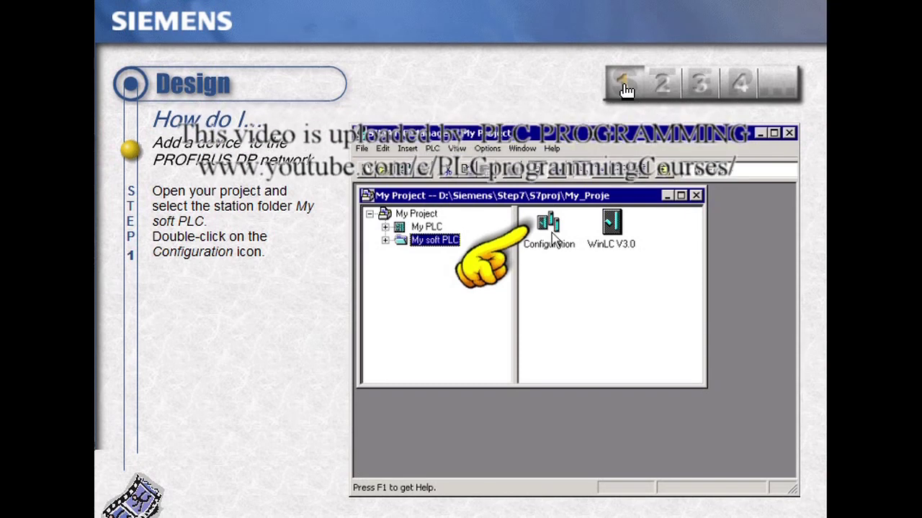
click(664, 85)
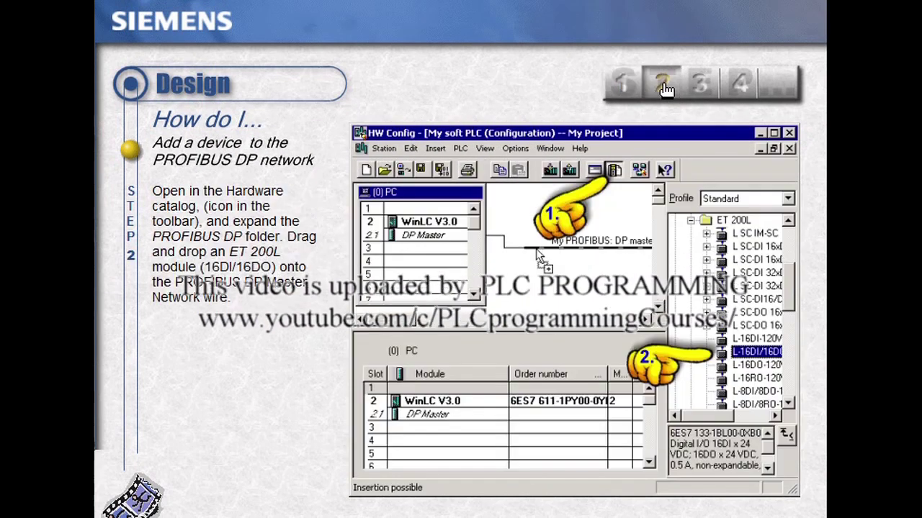
click(705, 87)
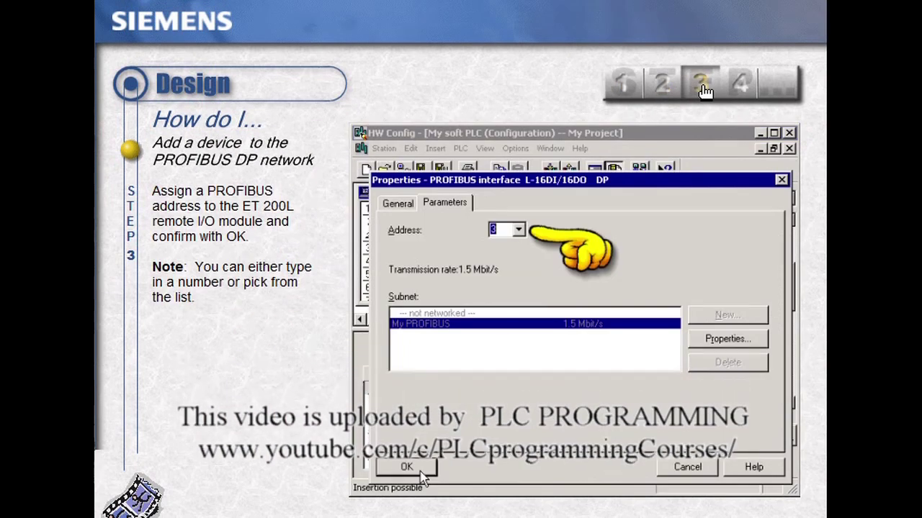
click(743, 88)
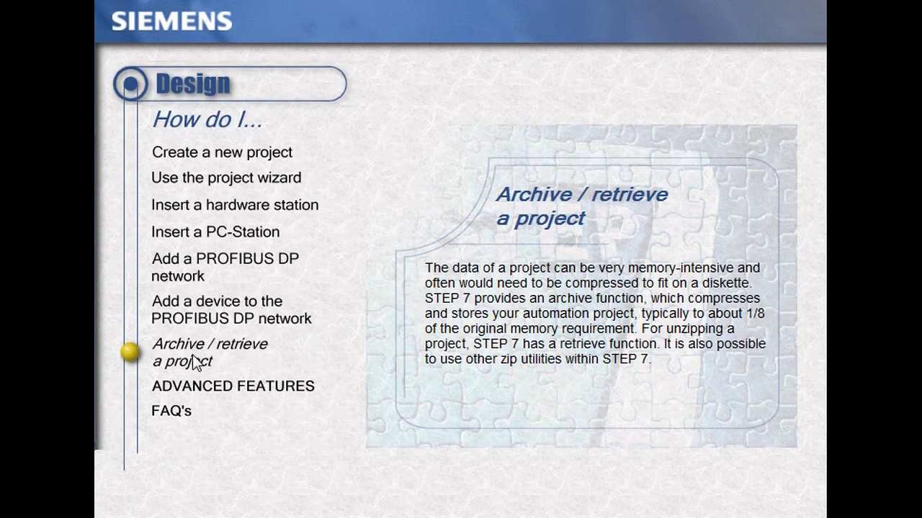
- Step through the Archive / retrieve a project lesson pages 2 to 5 and play its animated demo
click(193, 358)
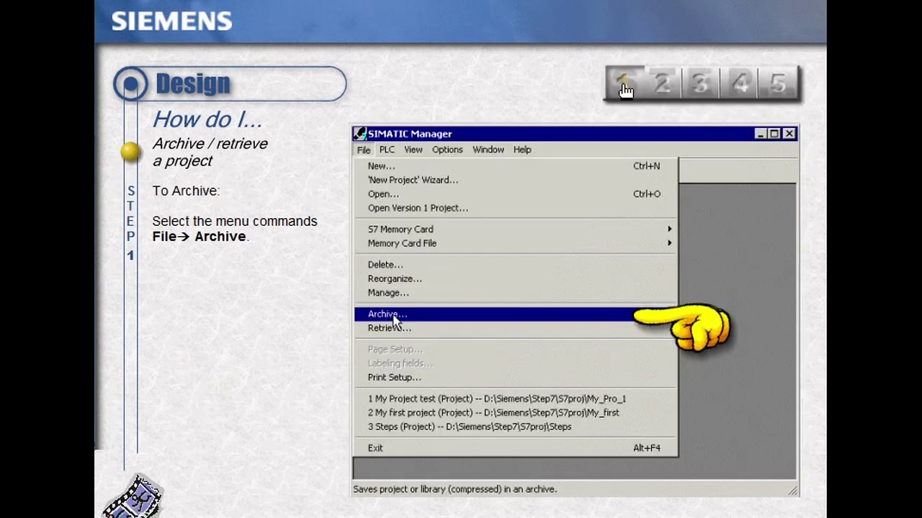
click(664, 92)
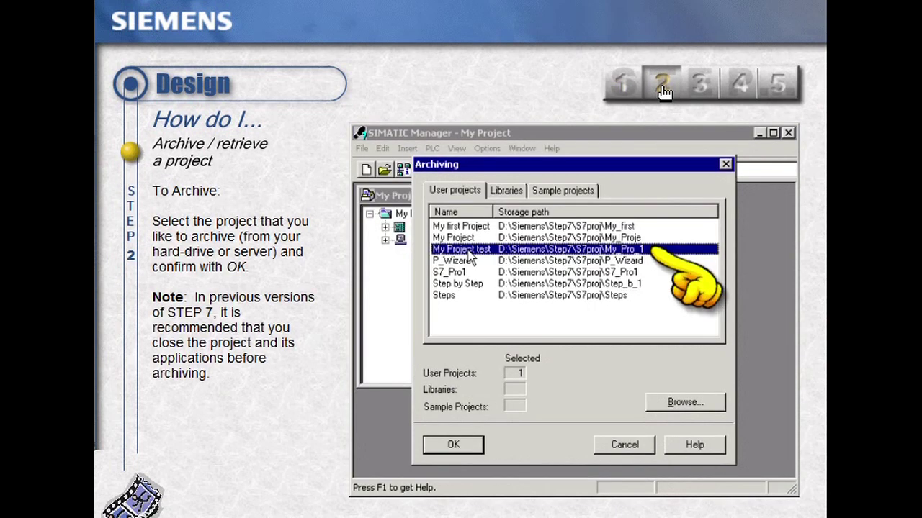
click(701, 86)
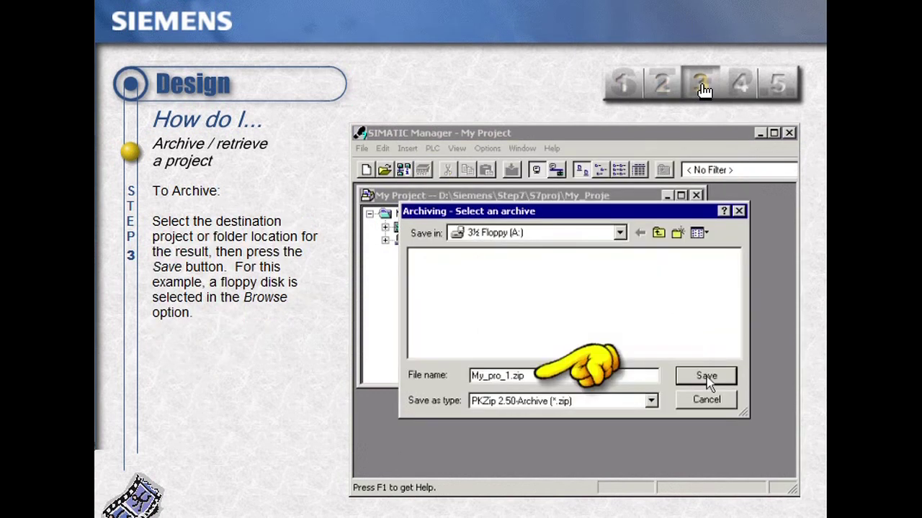
click(743, 86)
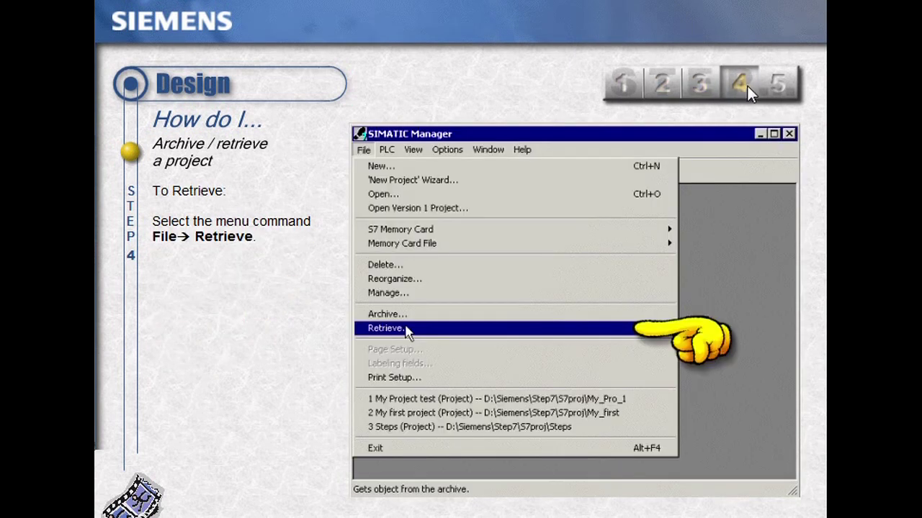
click(791, 87)
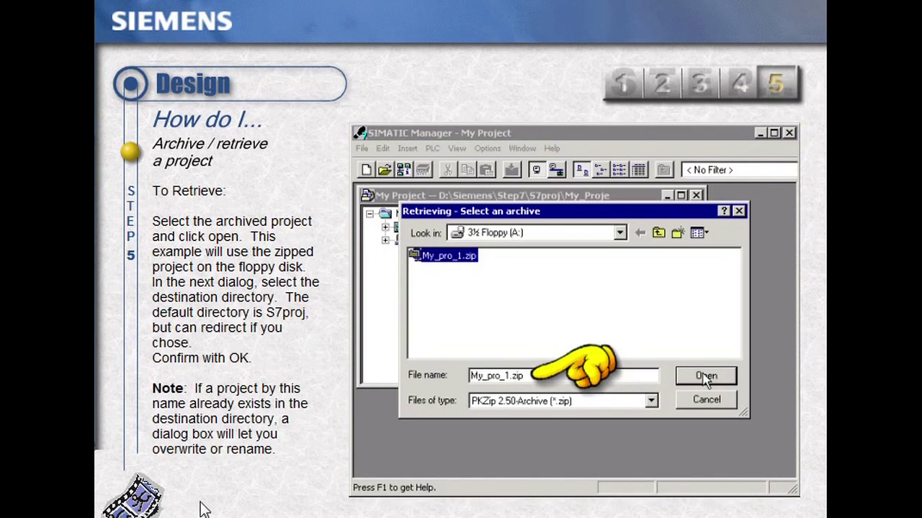
click(133, 500)
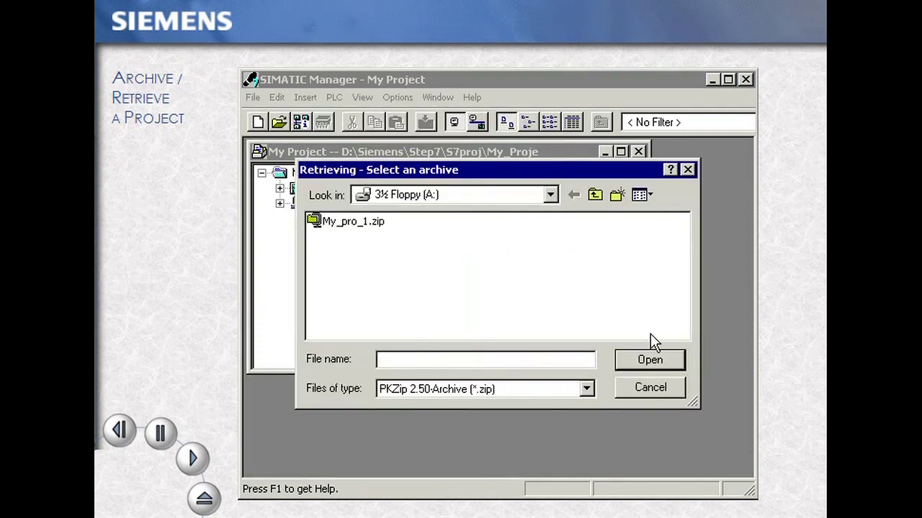
- Retrieve the archive My_pro_1.zip into the S7proj destination folder
click(375, 224)
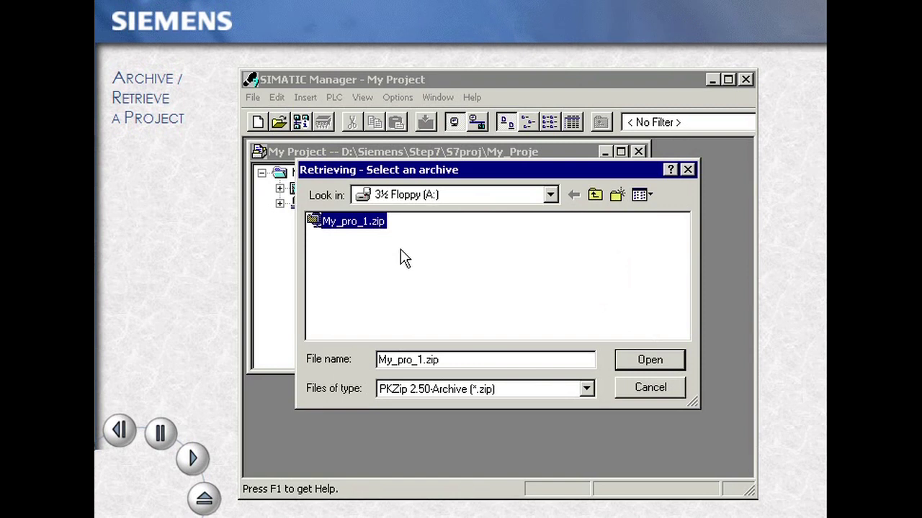
click(648, 360)
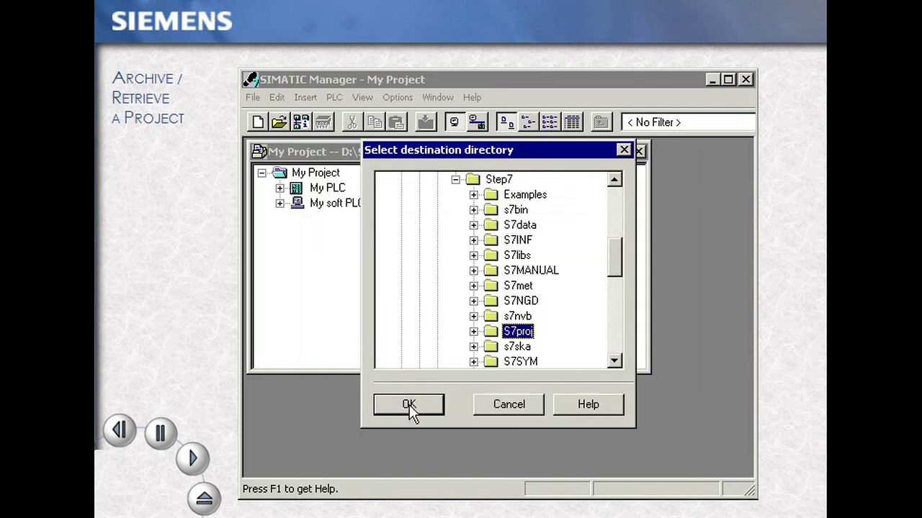
click(409, 405)
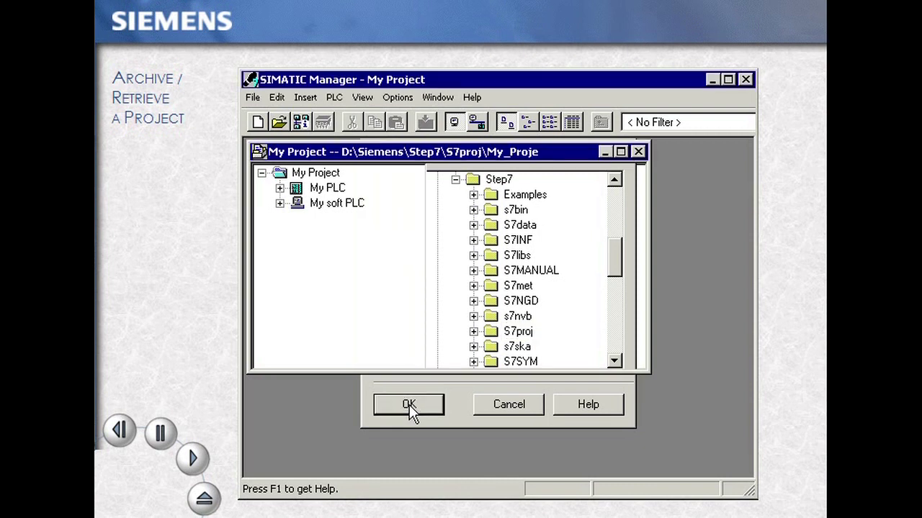